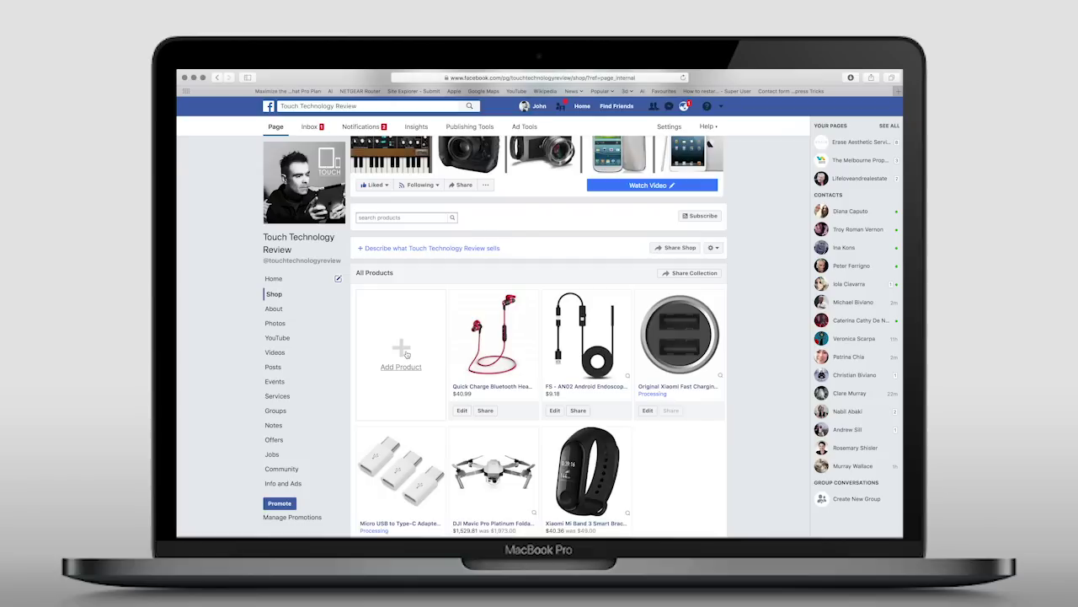
Start a new shop product and upload the white drone image from the computer as its photo.
click(402, 353)
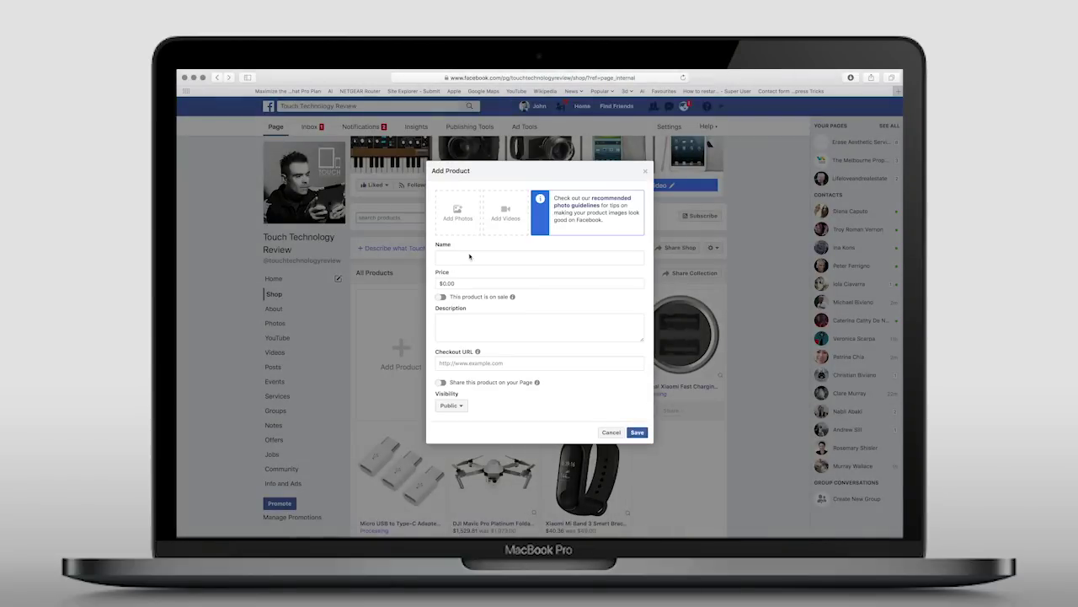
click(462, 222)
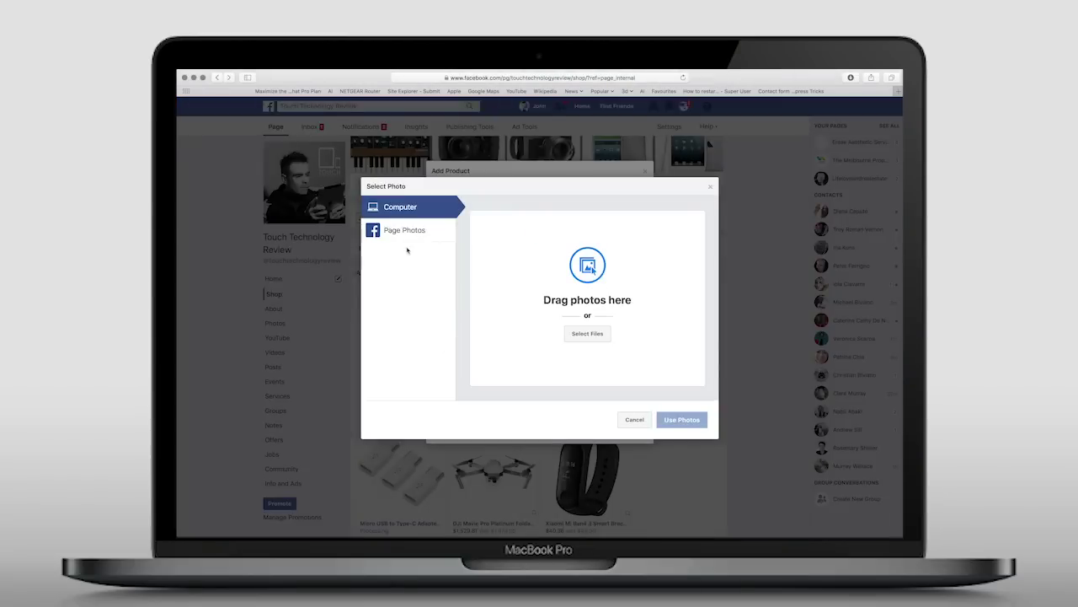
drag(902, 303, 609, 297)
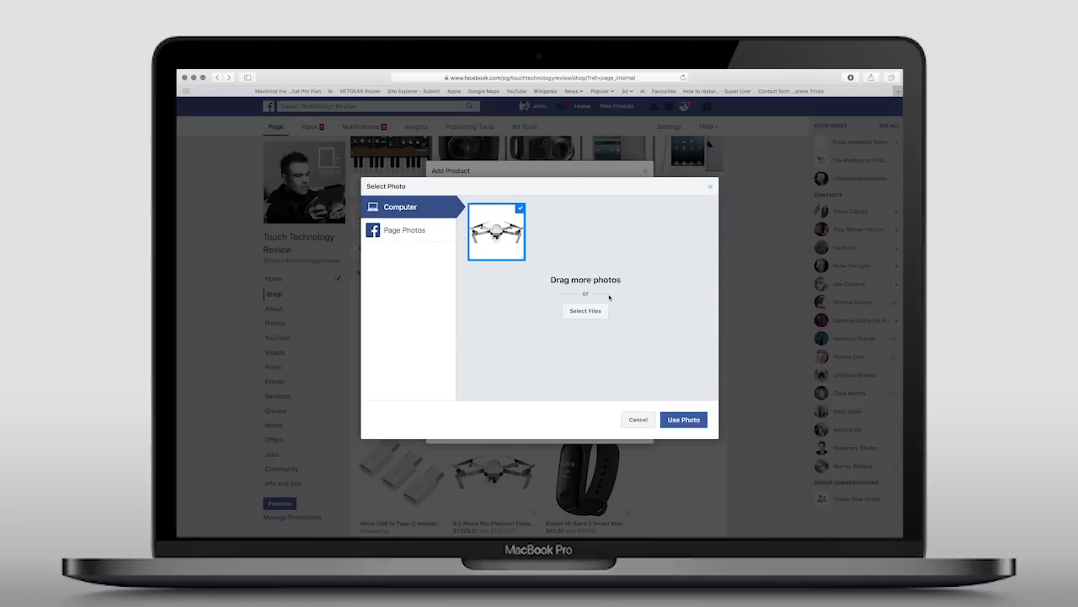
click(694, 421)
Name the product DJI Mavic Pro and set its price to $1299.
click(463, 263)
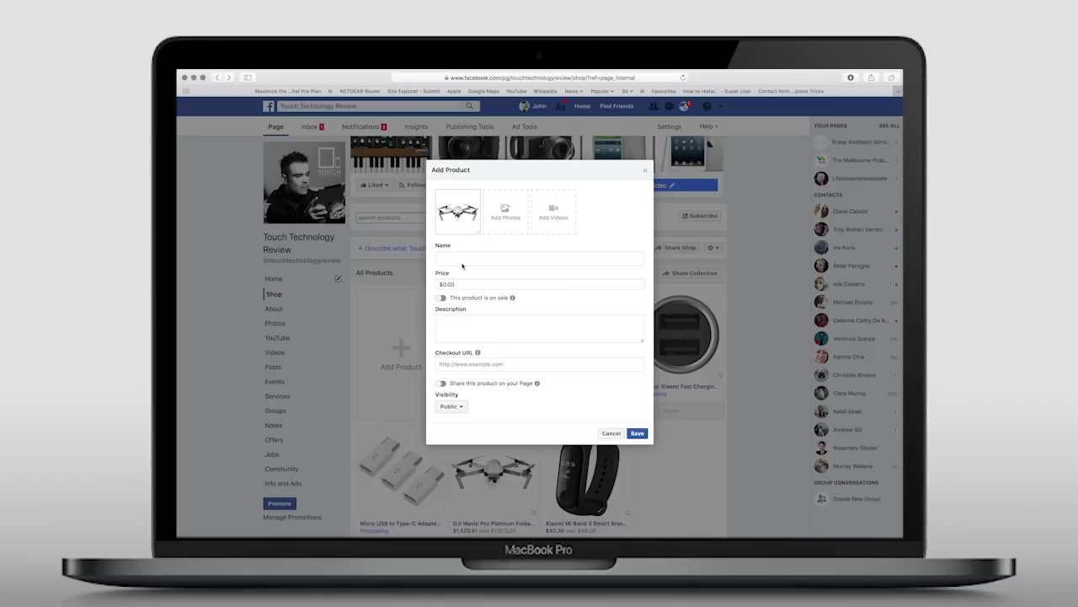
text(DJI MAvic Pro)
key(Tab)
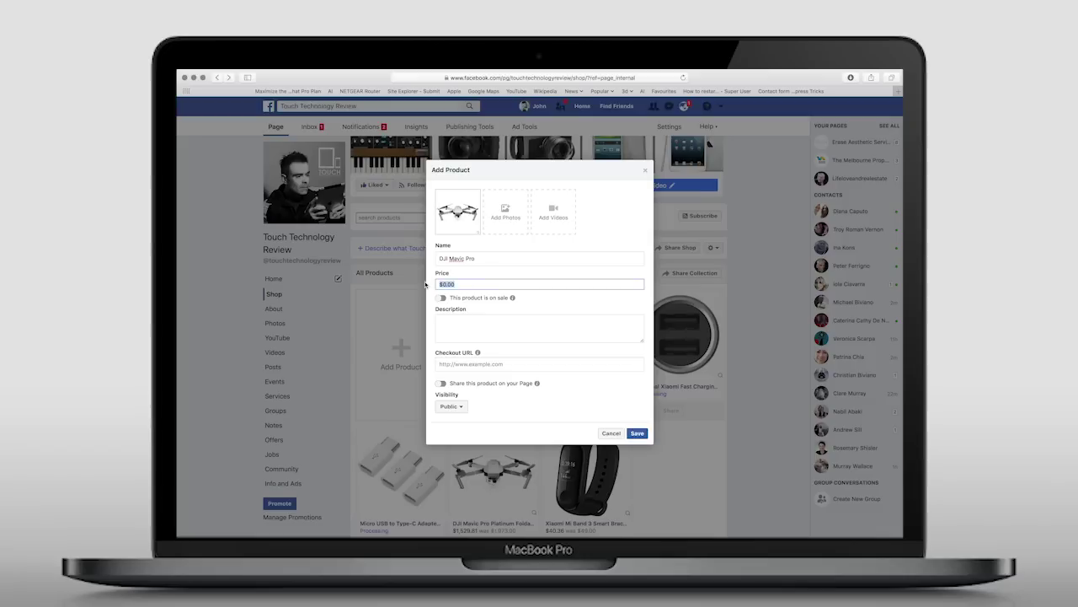
text(1299)
Mark the product as on sale with a sale price of $1199.
click(465, 309)
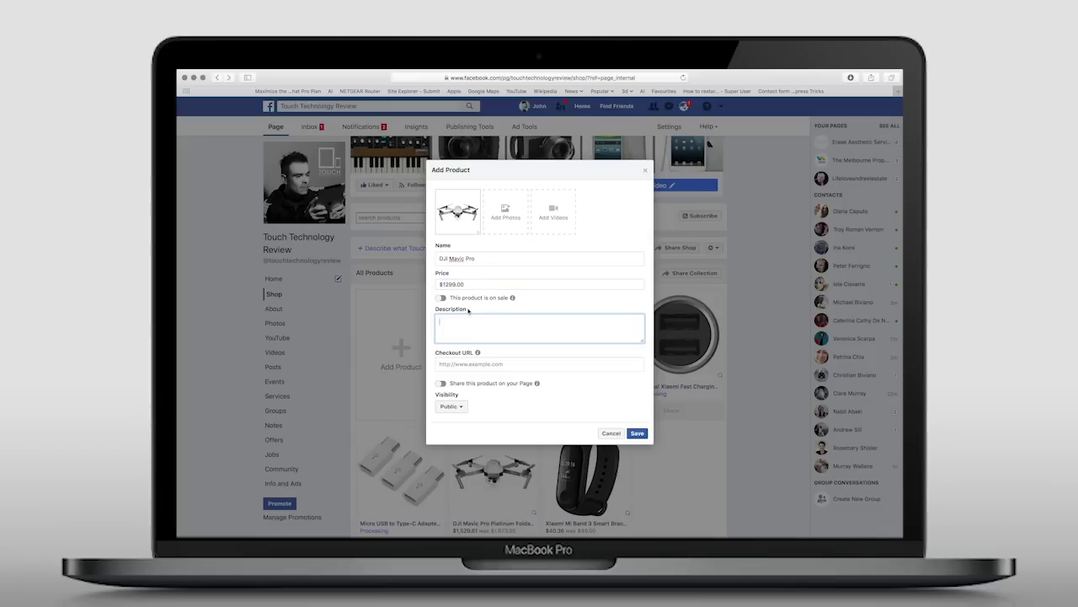
click(441, 297)
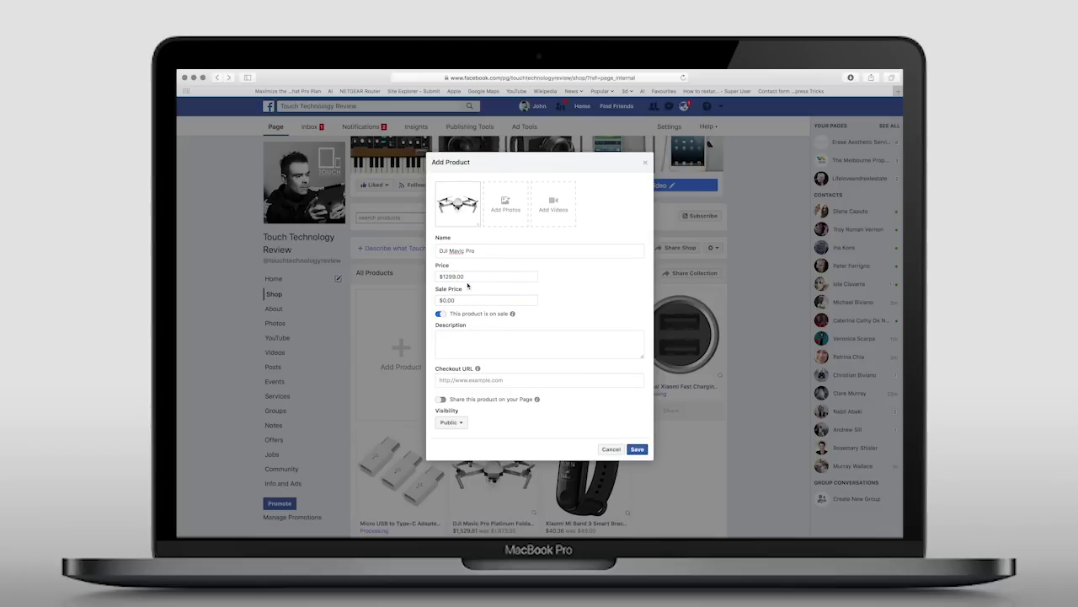
click(462, 302)
text(1199)
click(448, 337)
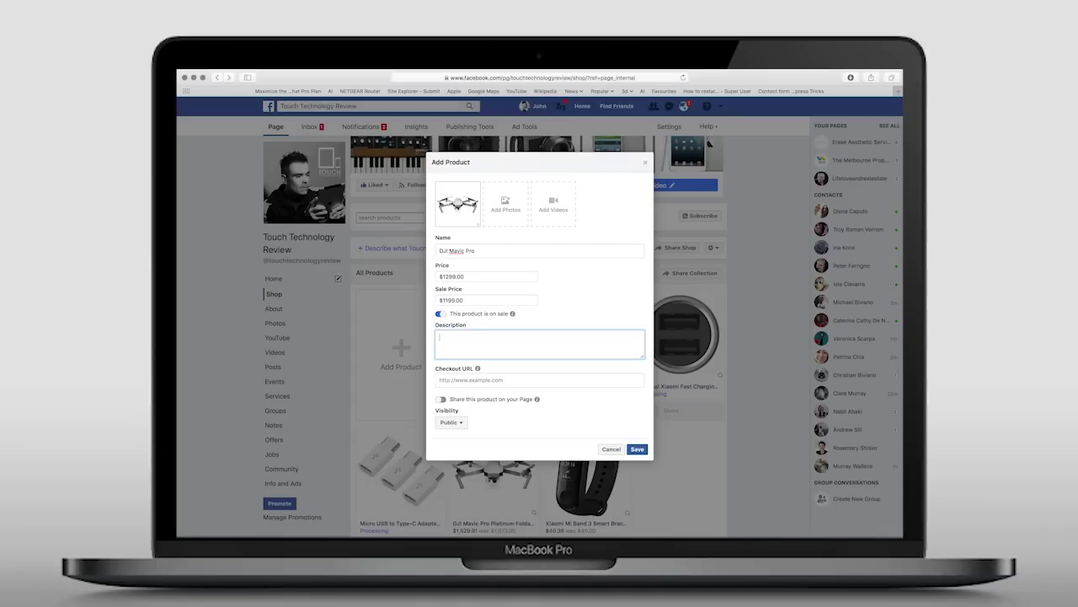
text(This is the DJI Mavic Pro Drone.)
key(Tab)
text(http://www.touchtechn)
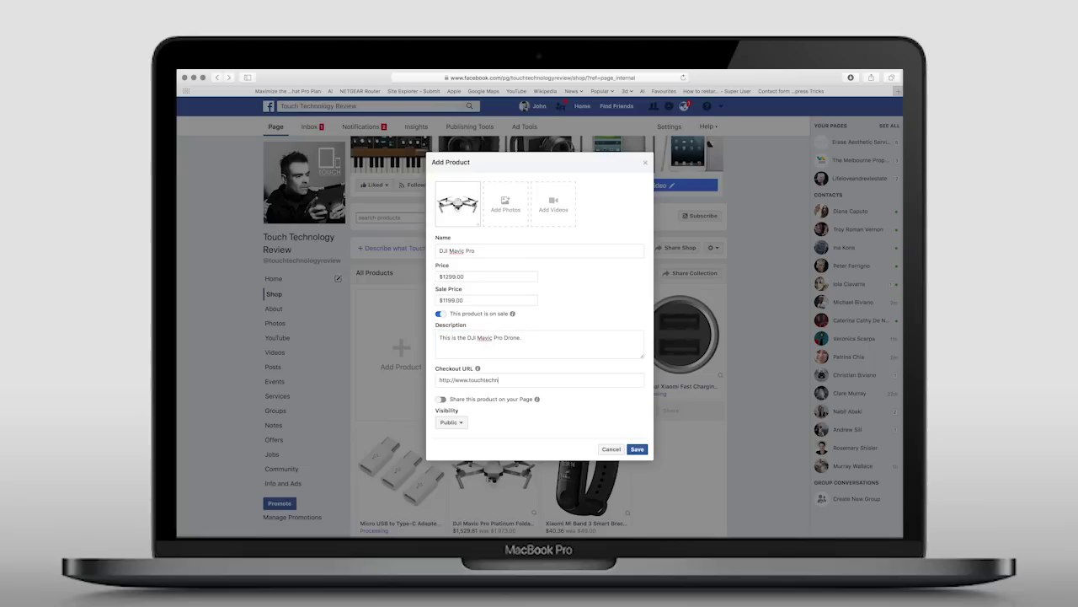
text(ologyreview.com/dji/mavicpro)
Enable sharing the product on the Page, keep its visibility Public and save the product.
click(440, 400)
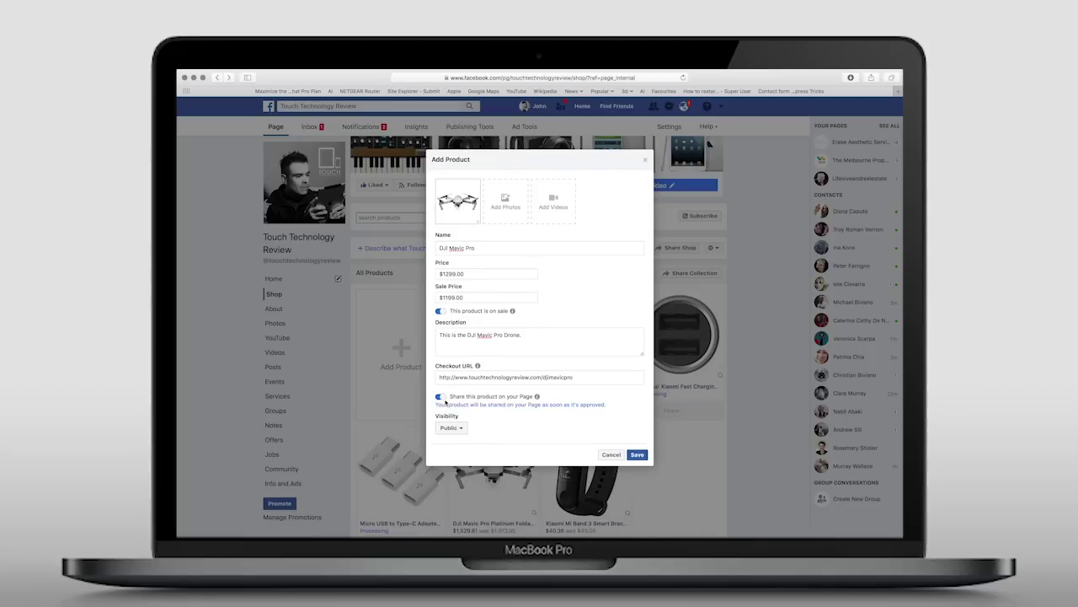
click(449, 427)
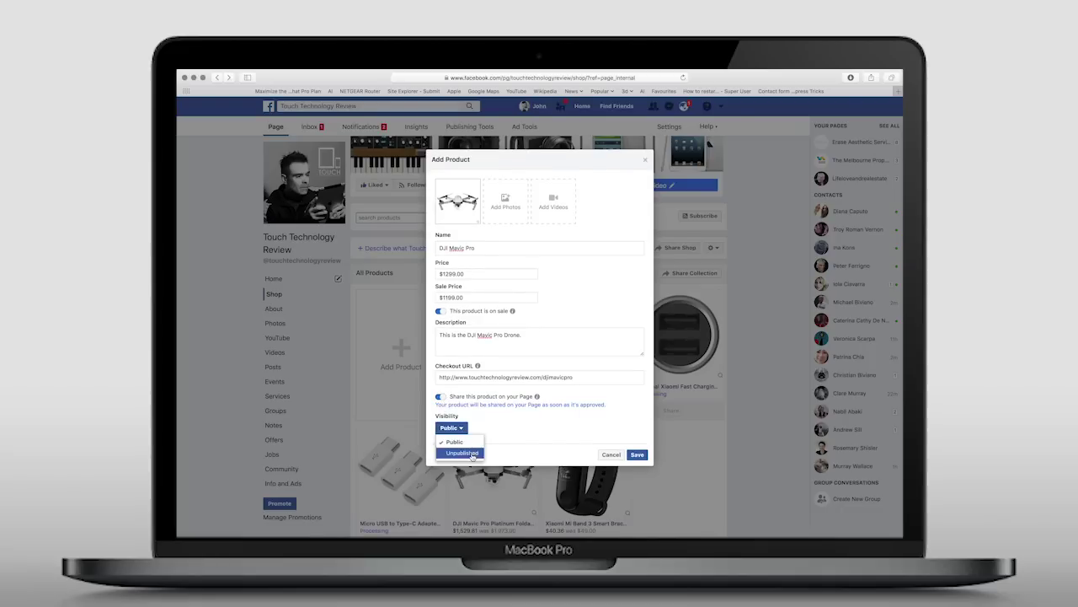
click(463, 443)
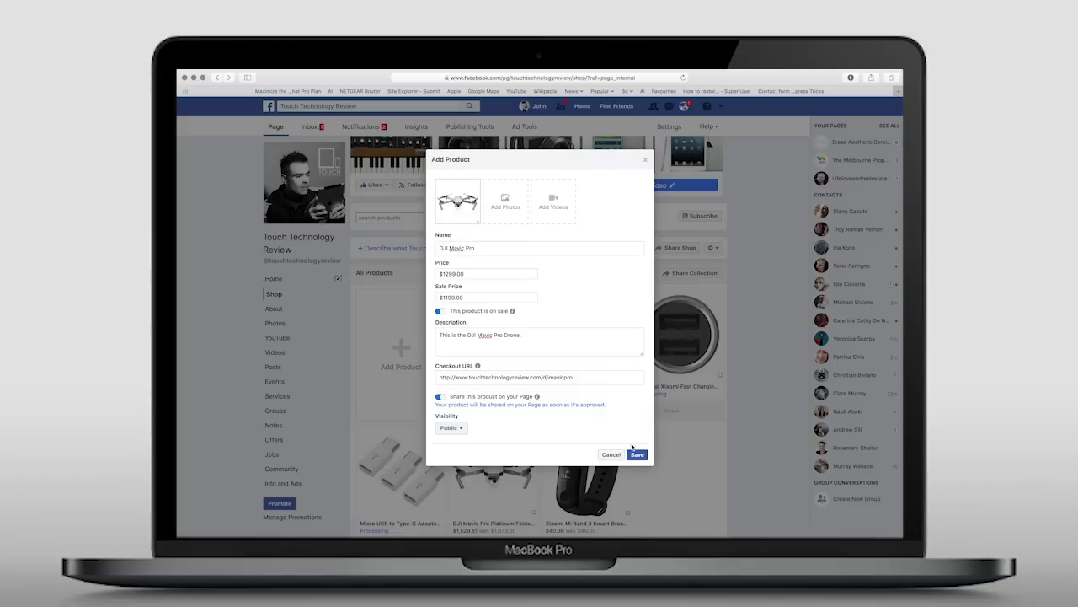
click(637, 455)
click(638, 456)
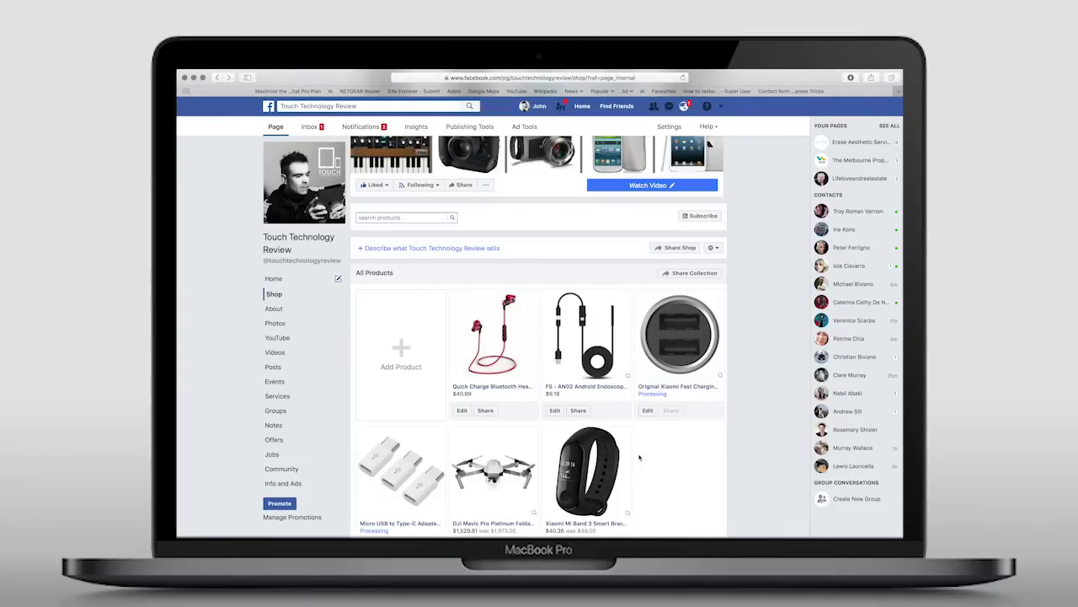
scroll(640, 458, down, 2)
scroll(639, 458, down, 2)
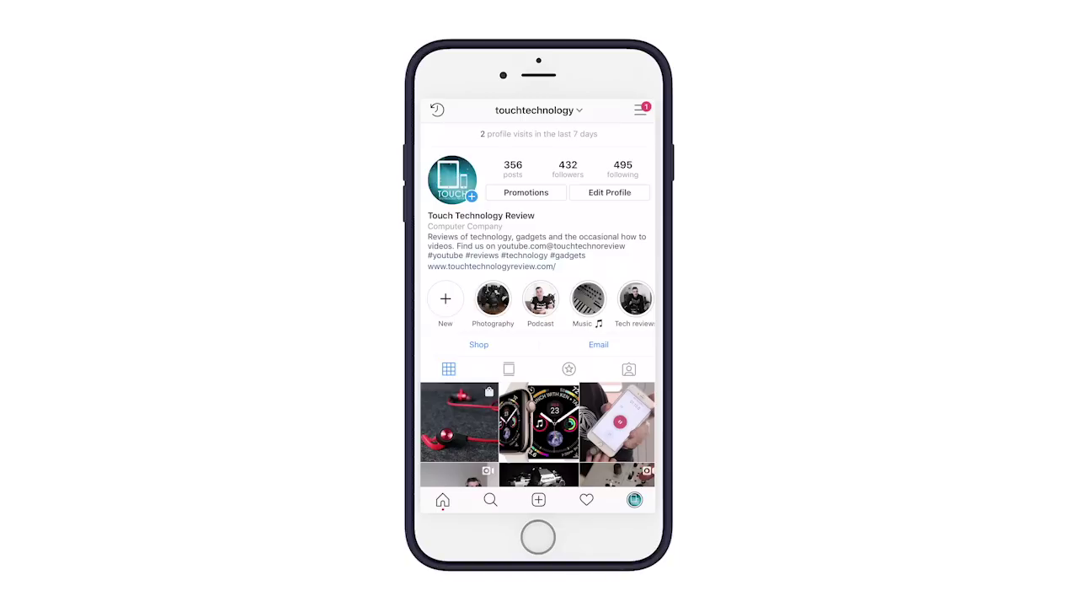
Switch to Instagram and open the linked accounts settings of the touchtechnology business profile.
click(538, 113)
click(642, 109)
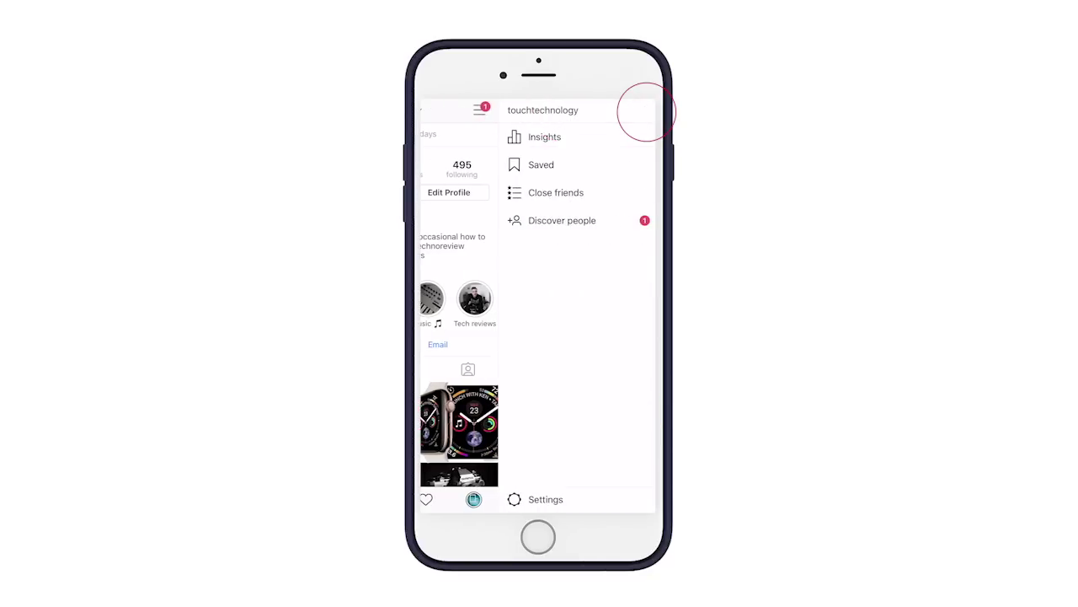
click(548, 503)
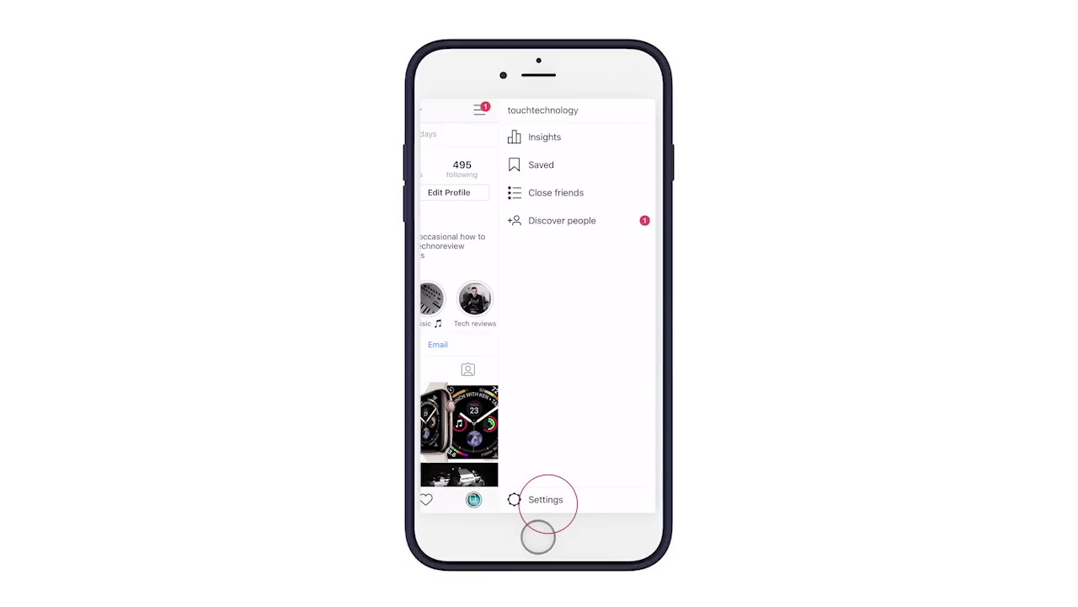
scroll(548, 503, down, 3)
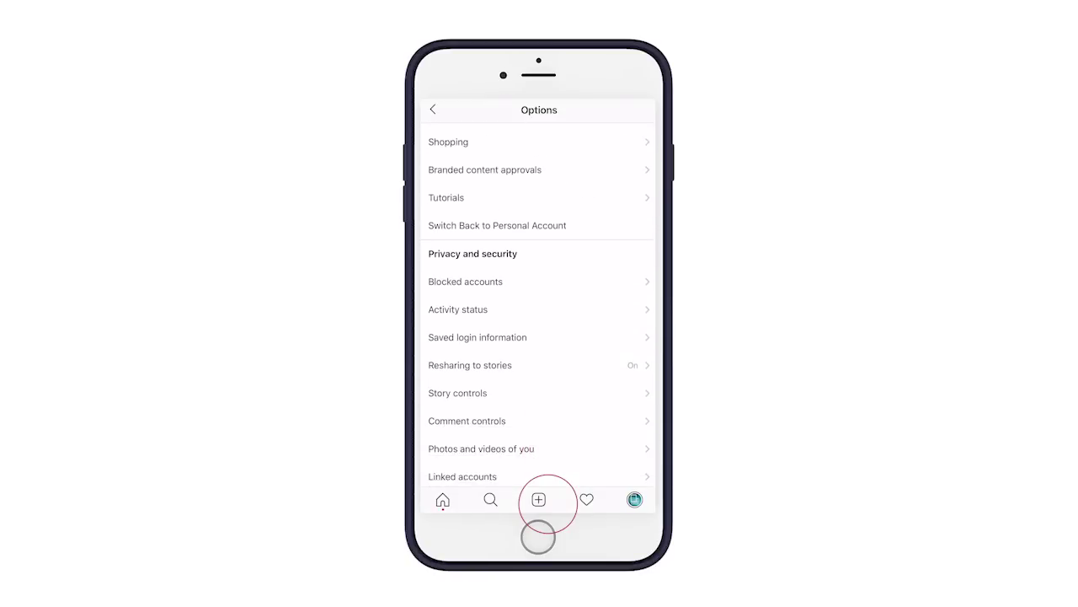
scroll(548, 503, down, 3)
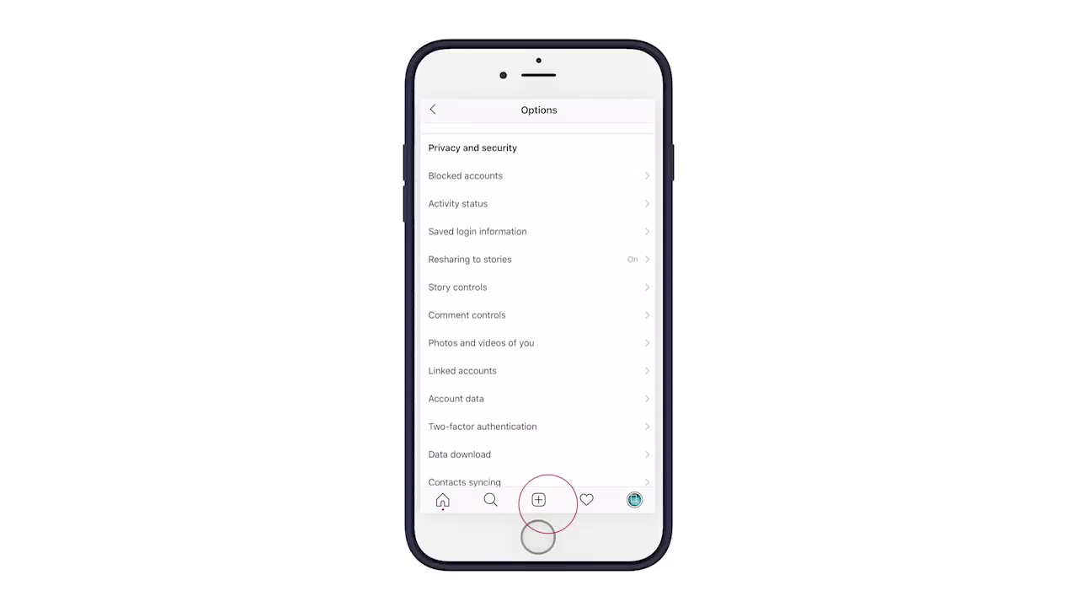
scroll(547, 503, down, 1)
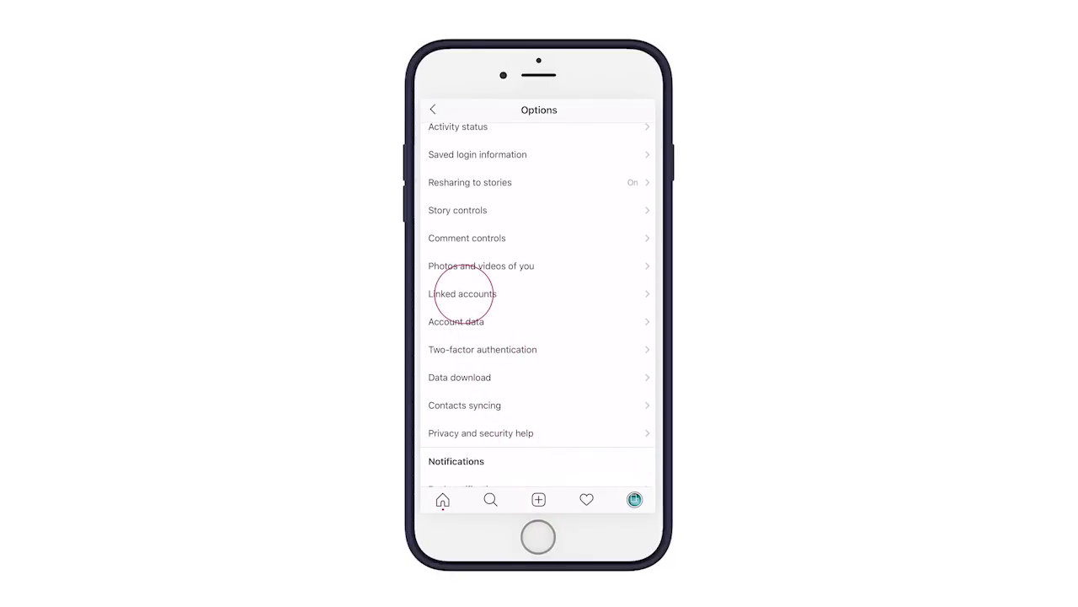
click(464, 294)
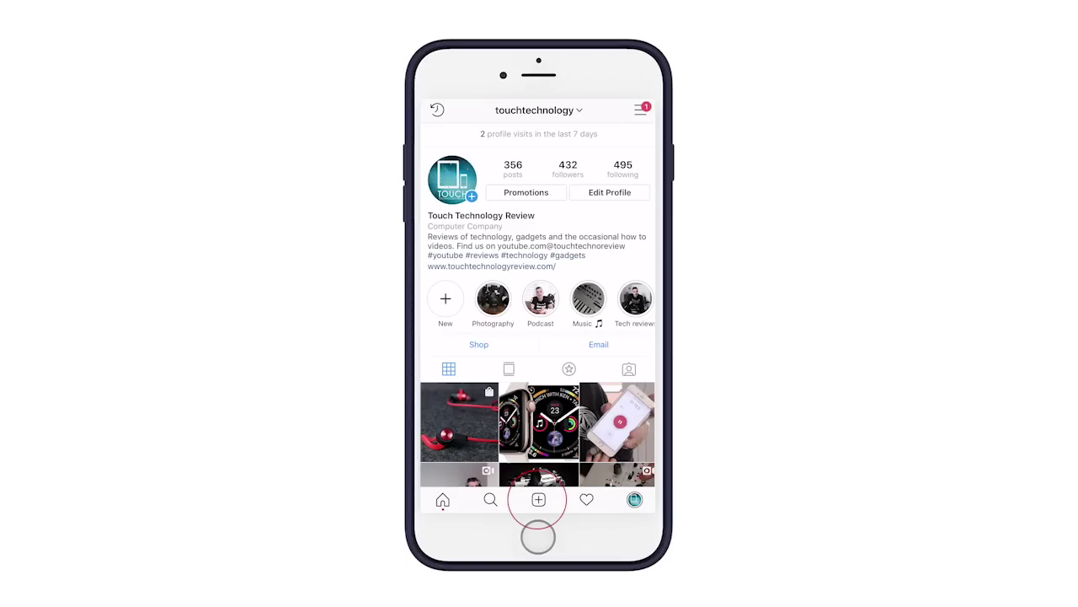
Create a new post with the drone photo and tag the DJI Mavic Pro Platinum product from the shop catalogue in it.
click(538, 500)
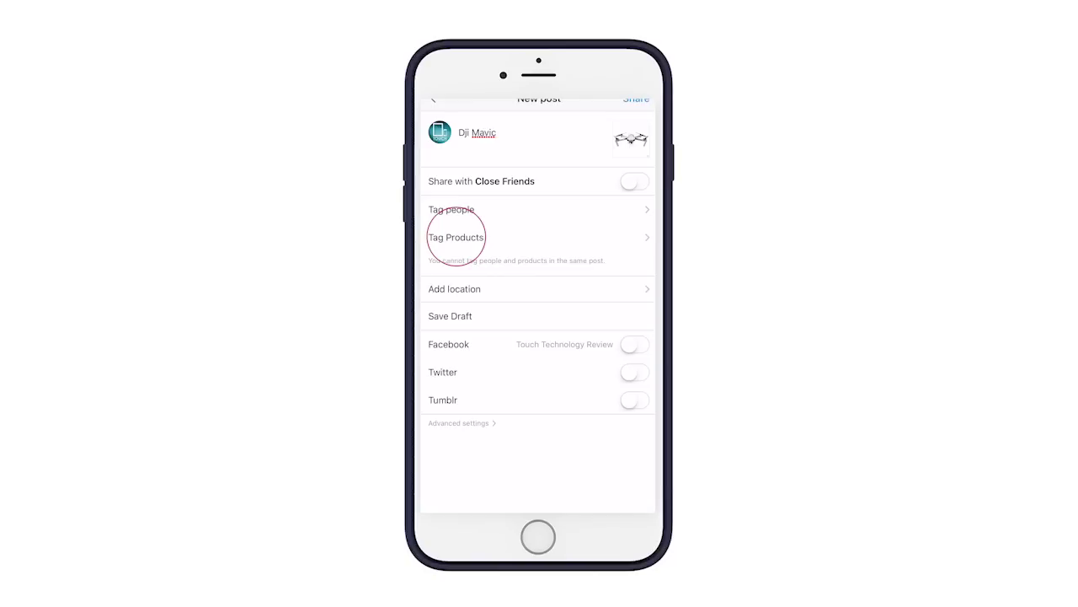
click(456, 237)
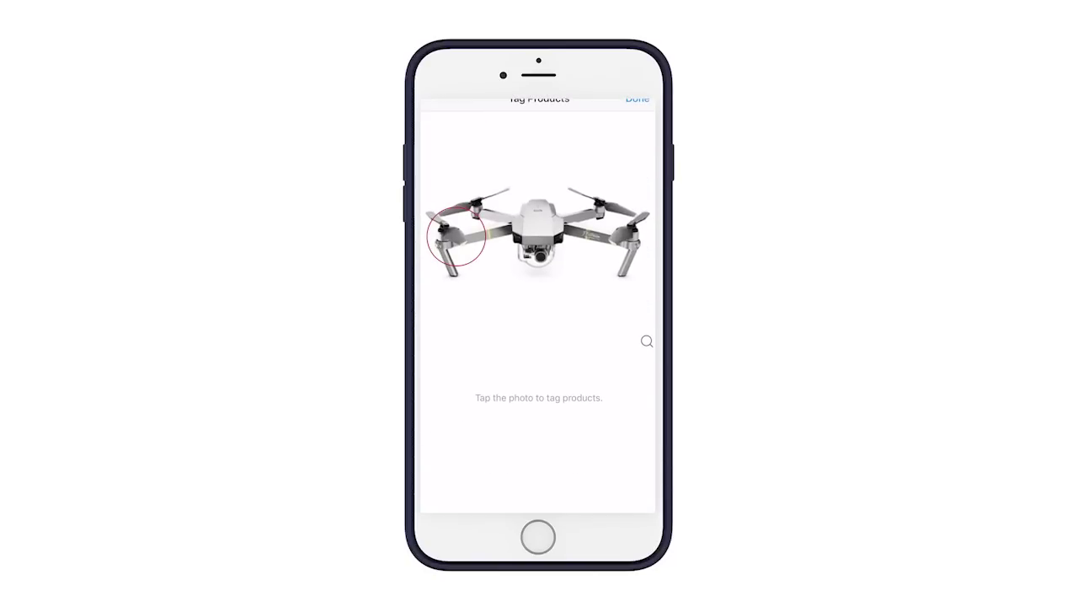
click(456, 236)
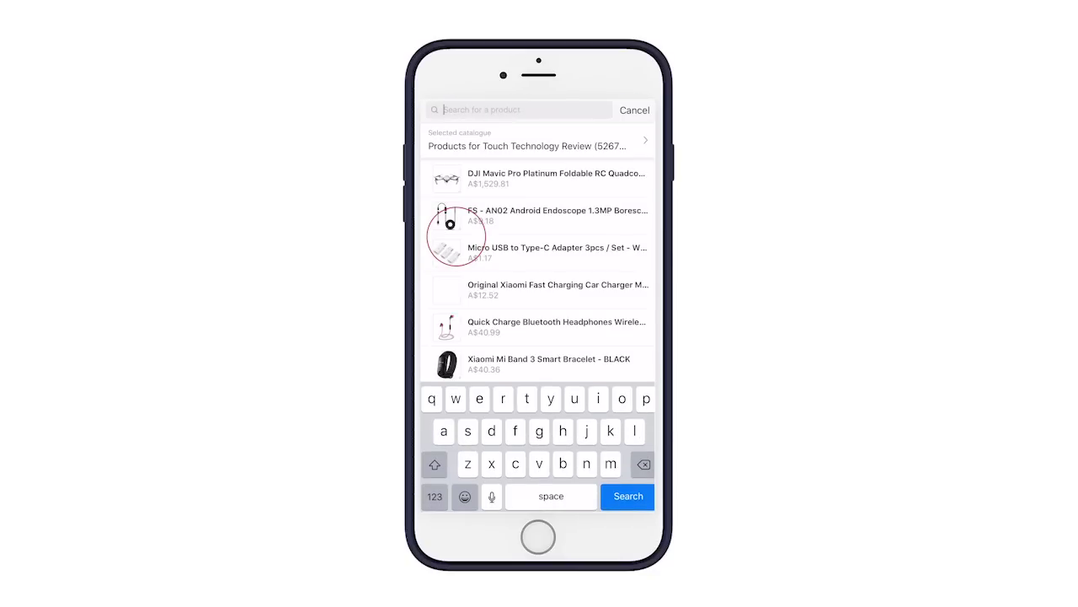
click(539, 178)
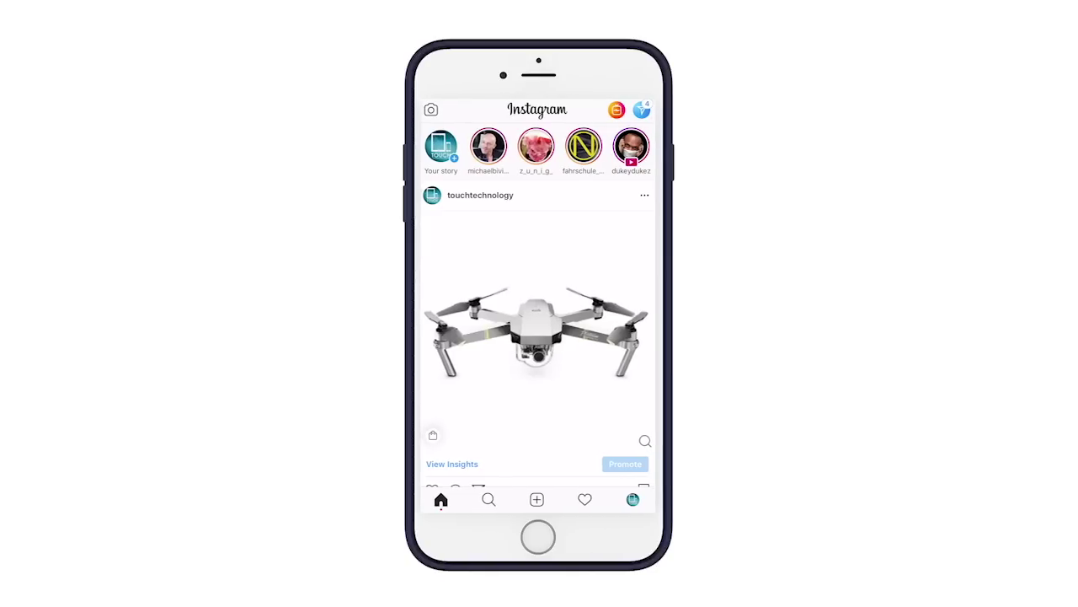
Open the newly published drone post from the profile's photo grid.
click(634, 499)
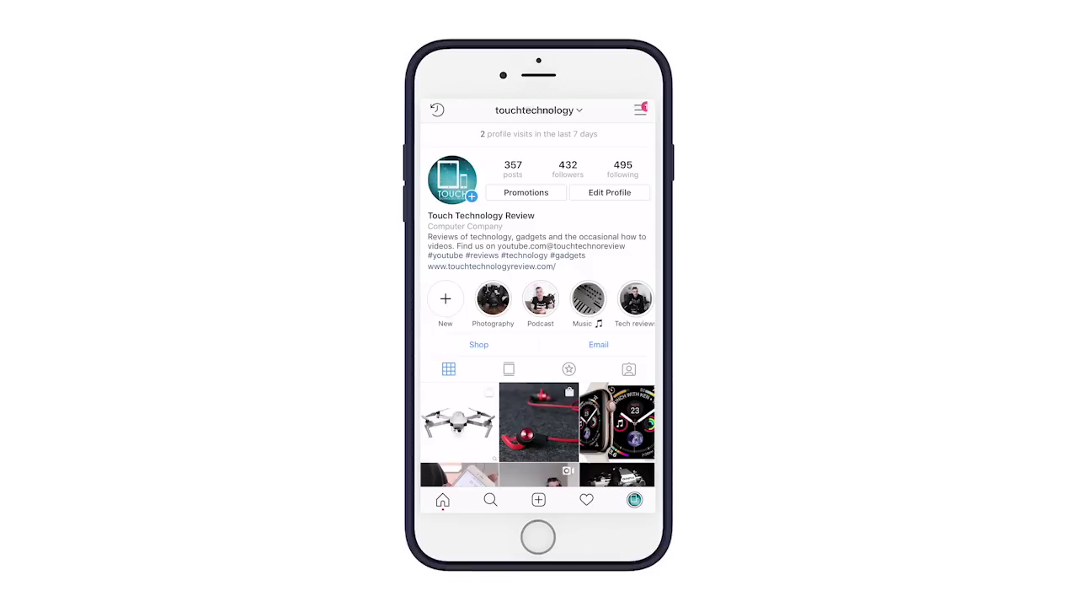
click(459, 422)
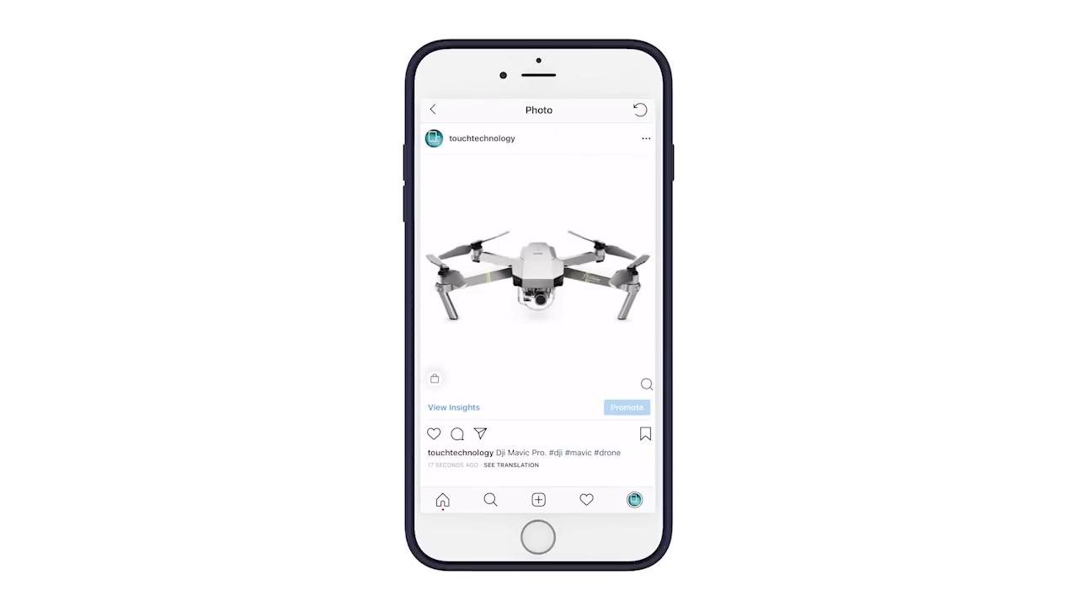